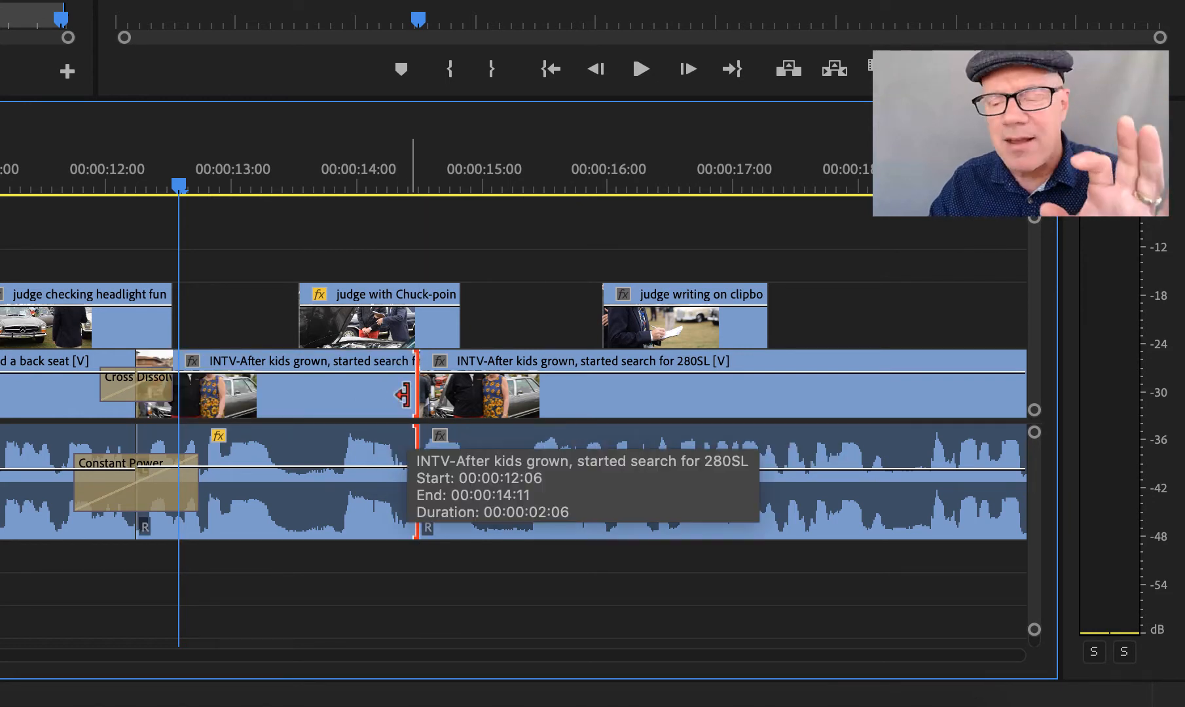
Try a regular trim of the end of the first "INTV-After kids grown" clip back to 00:00:14:03.
drag(410, 393, 370, 395)
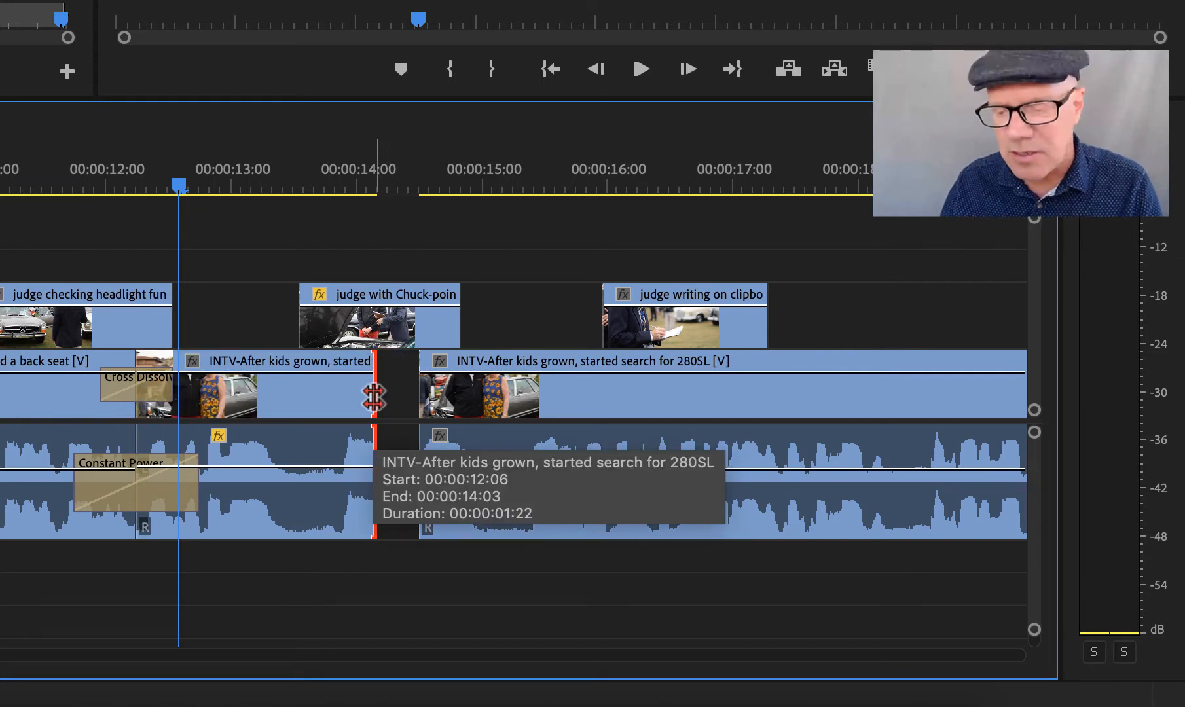
key(super+z)
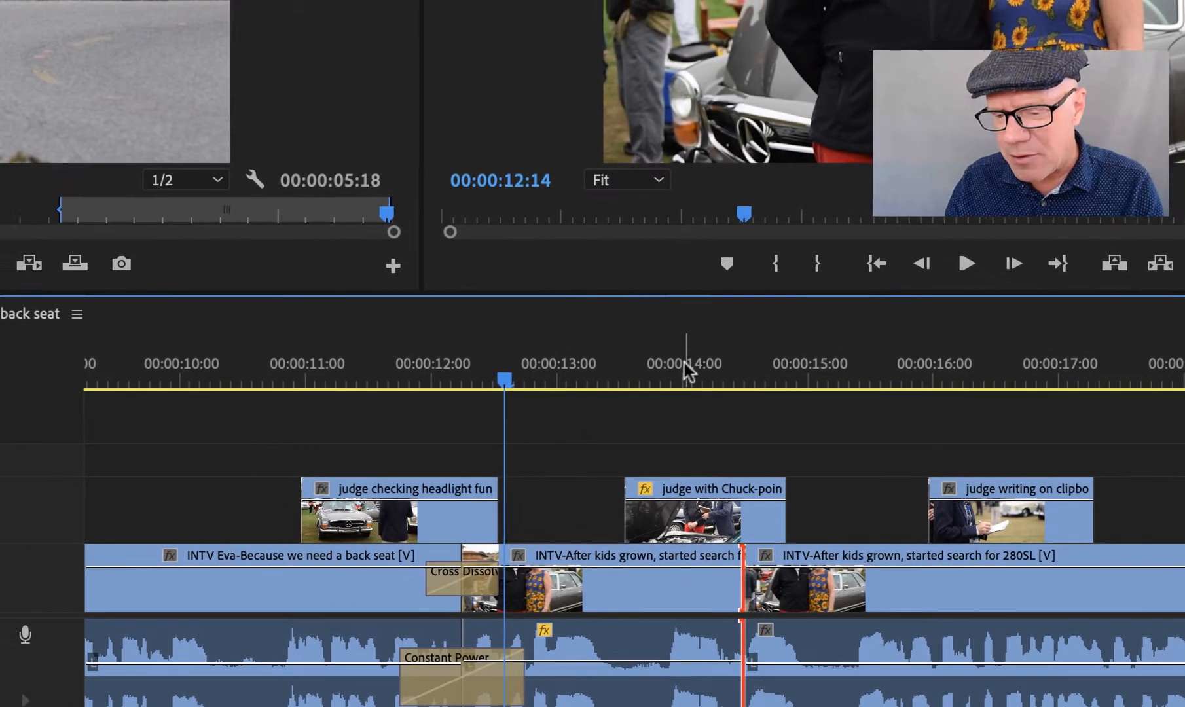
Play the sequence from about 12 and 13 seconds across the cut between the two "INTV-After kids grown" clips.
click(357, 171)
drag(696, 376, 588, 376)
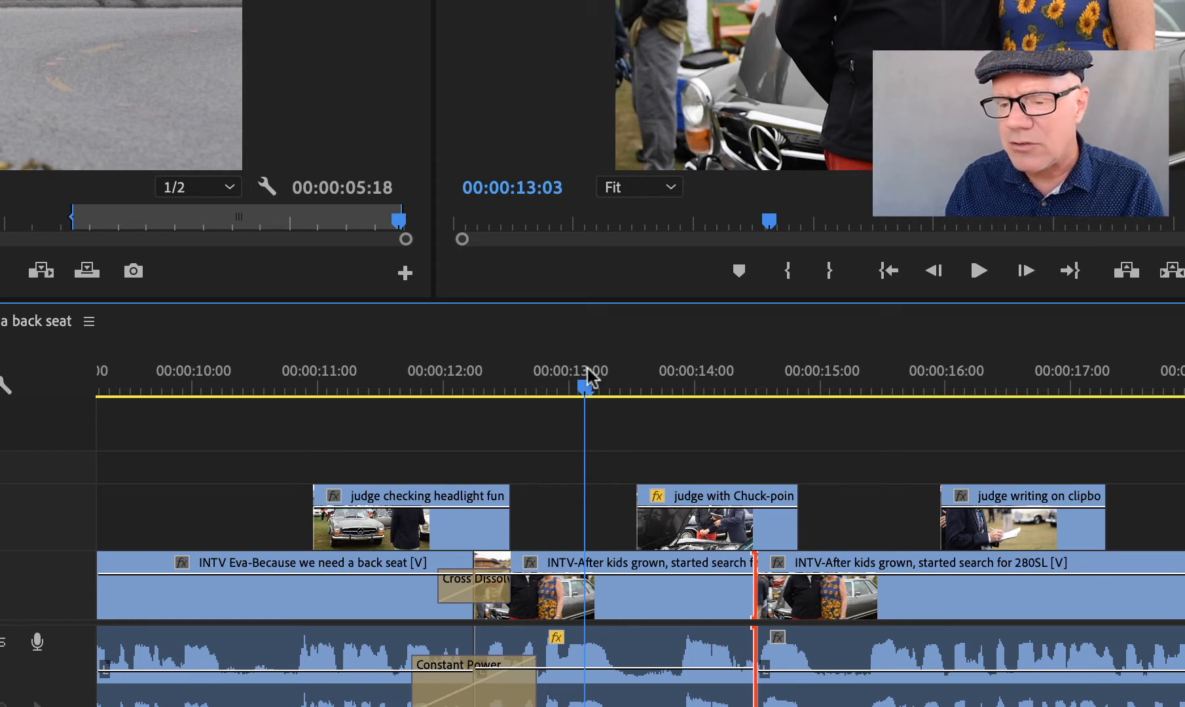
key(space)
key(space)
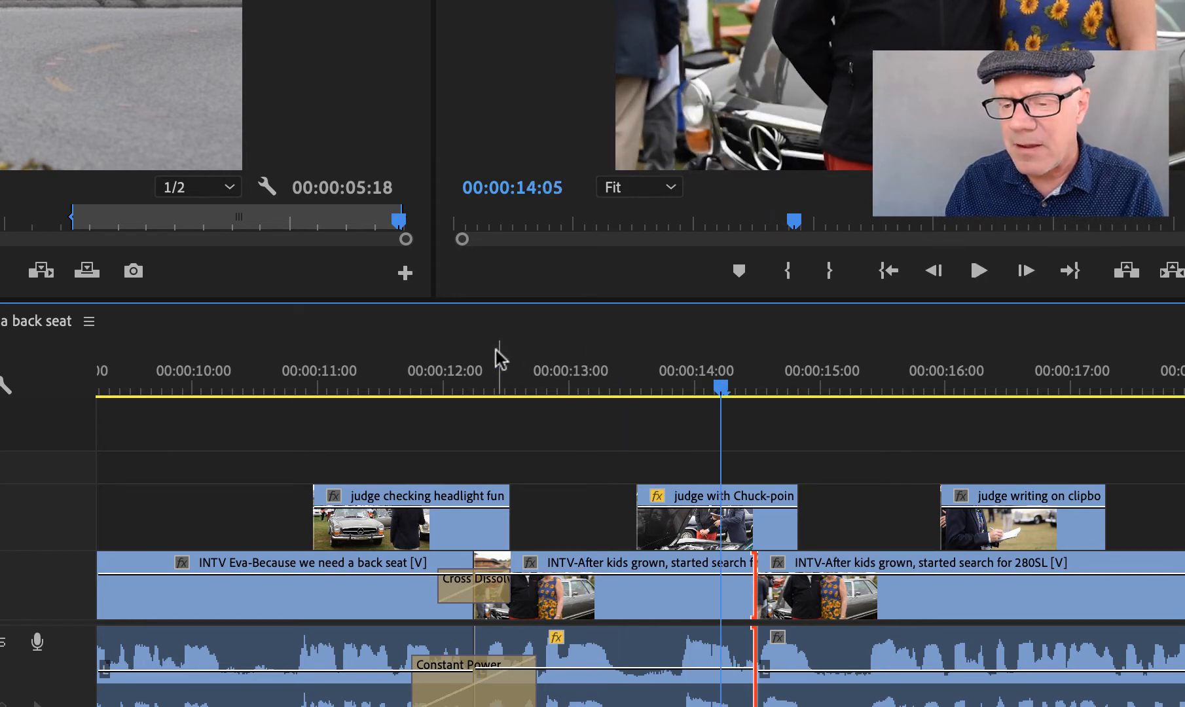
click(436, 368)
key(space)
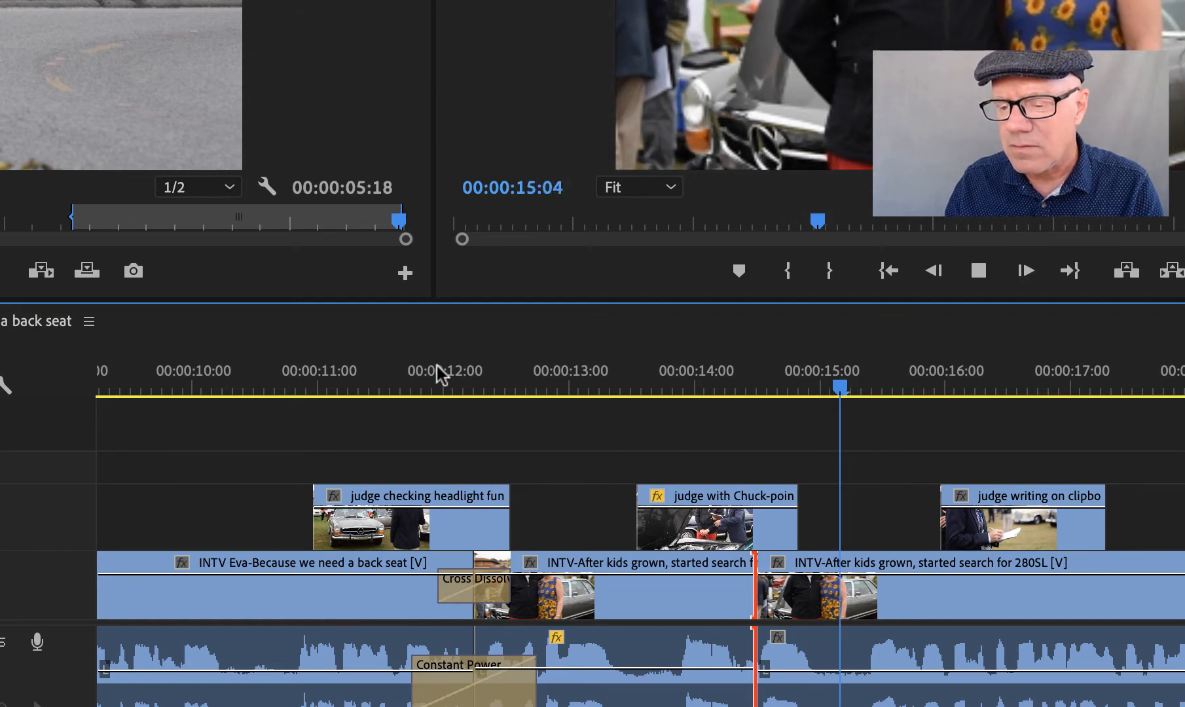
key(space)
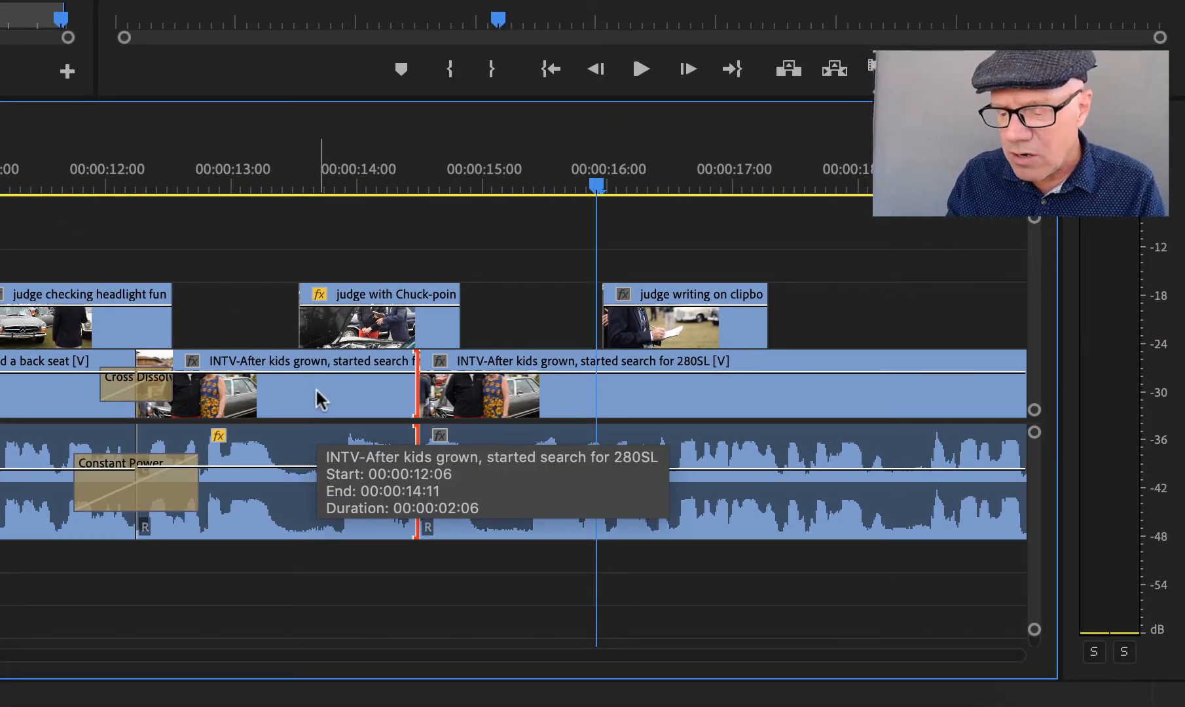
Look at the Ripple Edit tool and its alternatives, and return to the Selection tool.
key(=)
key(=)
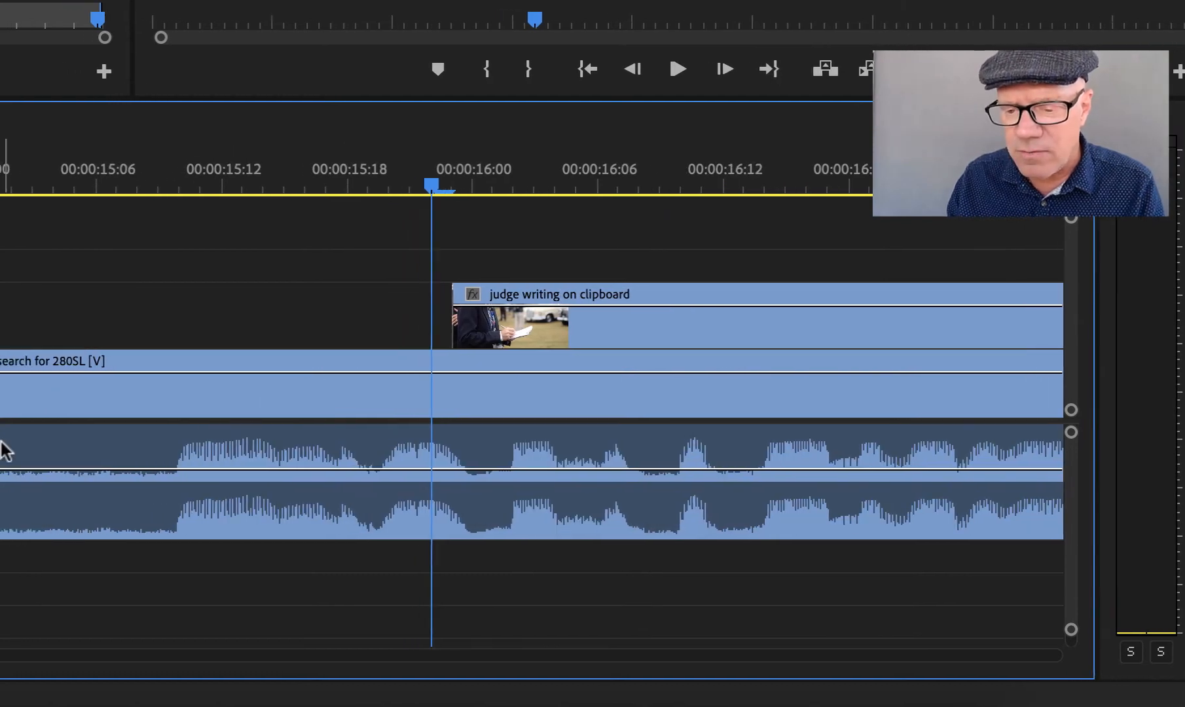
scroll(2, 444, left, 10)
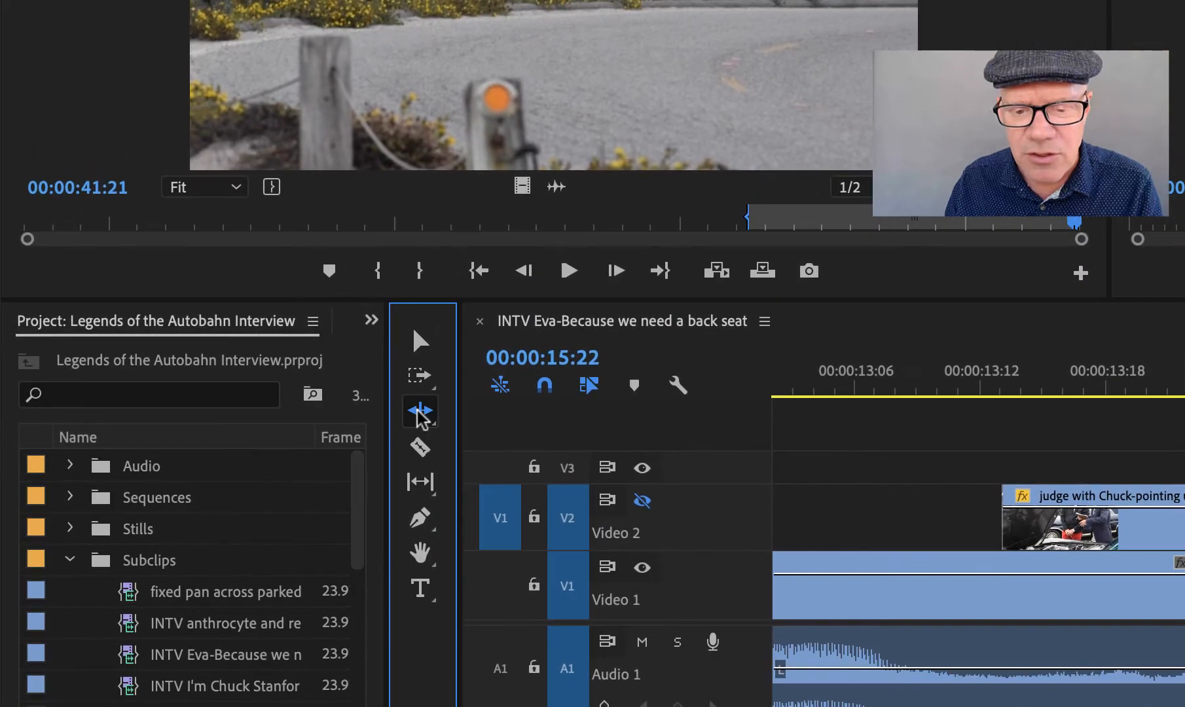
click(328, 360)
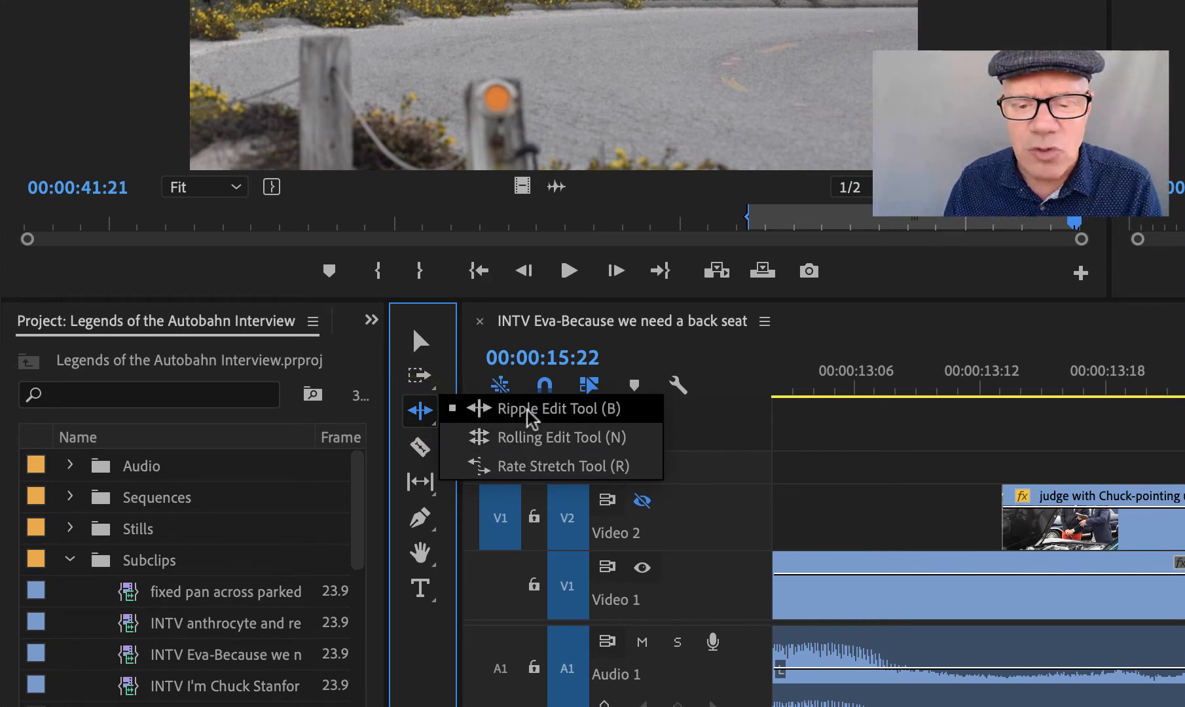
click(425, 420)
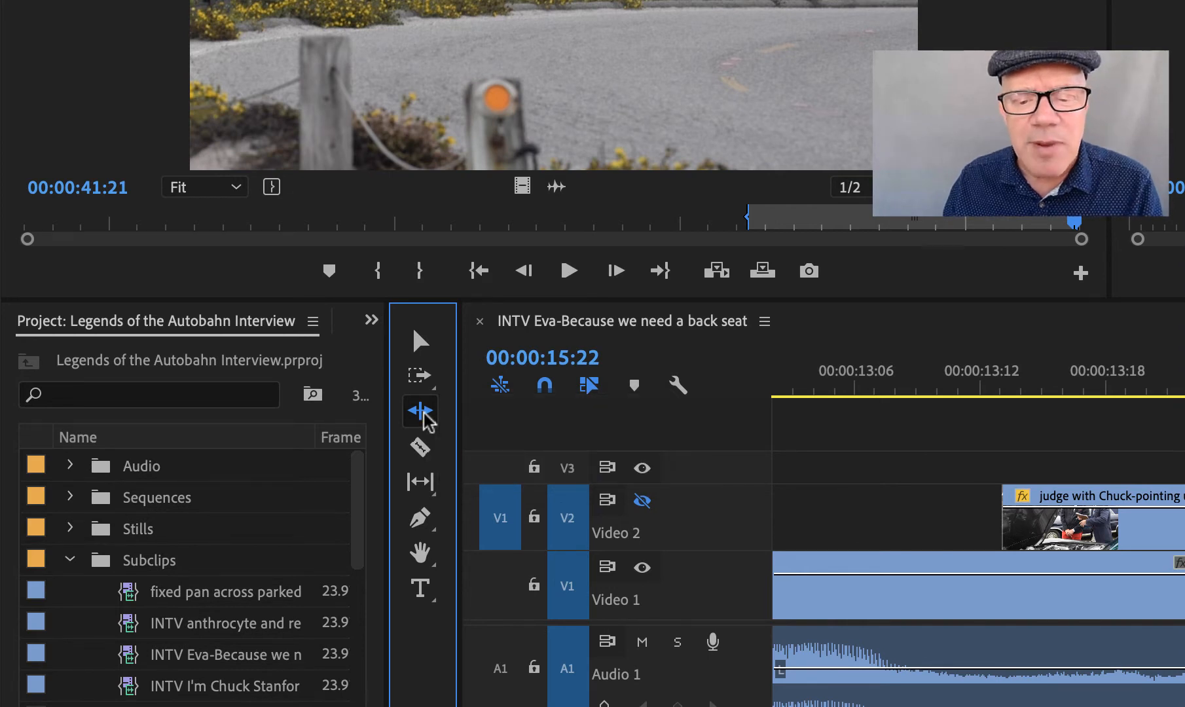
key(v)
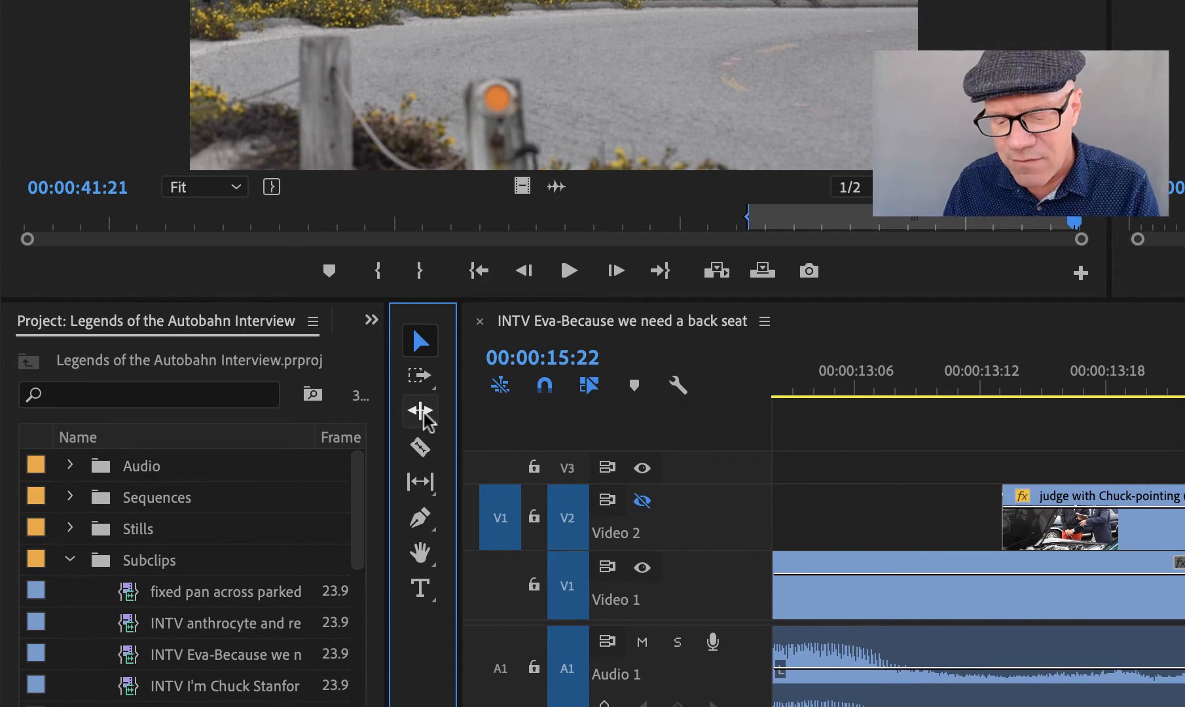
click(425, 415)
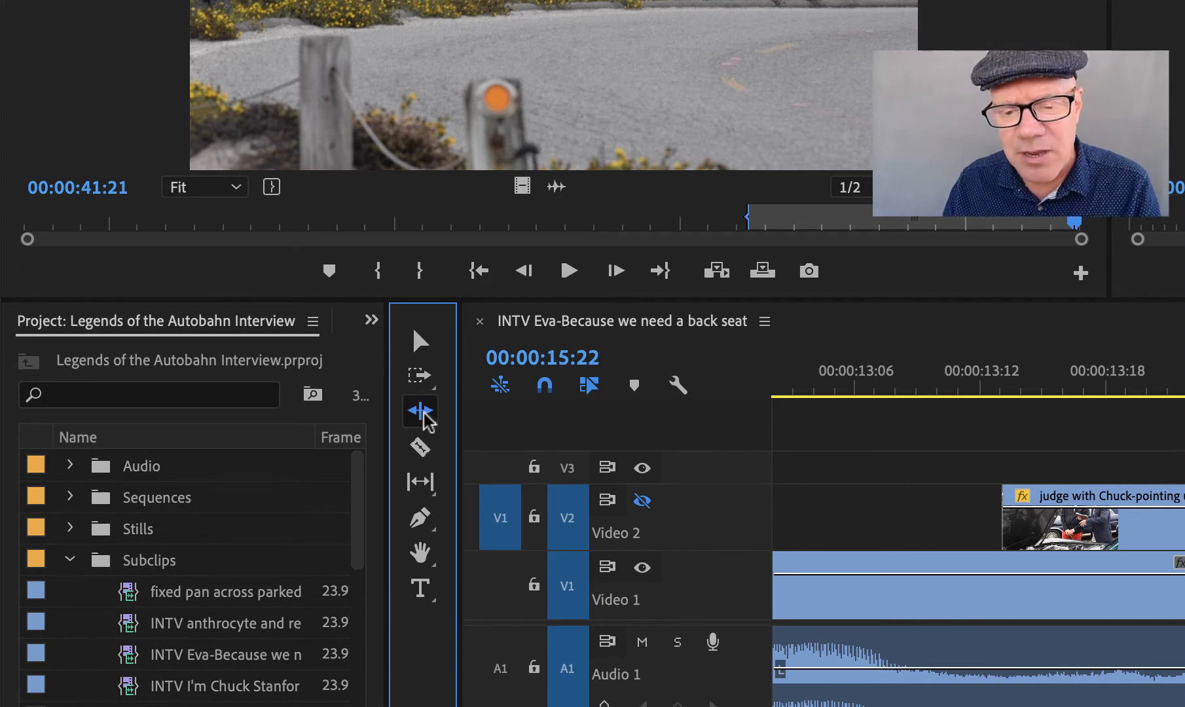
key(v)
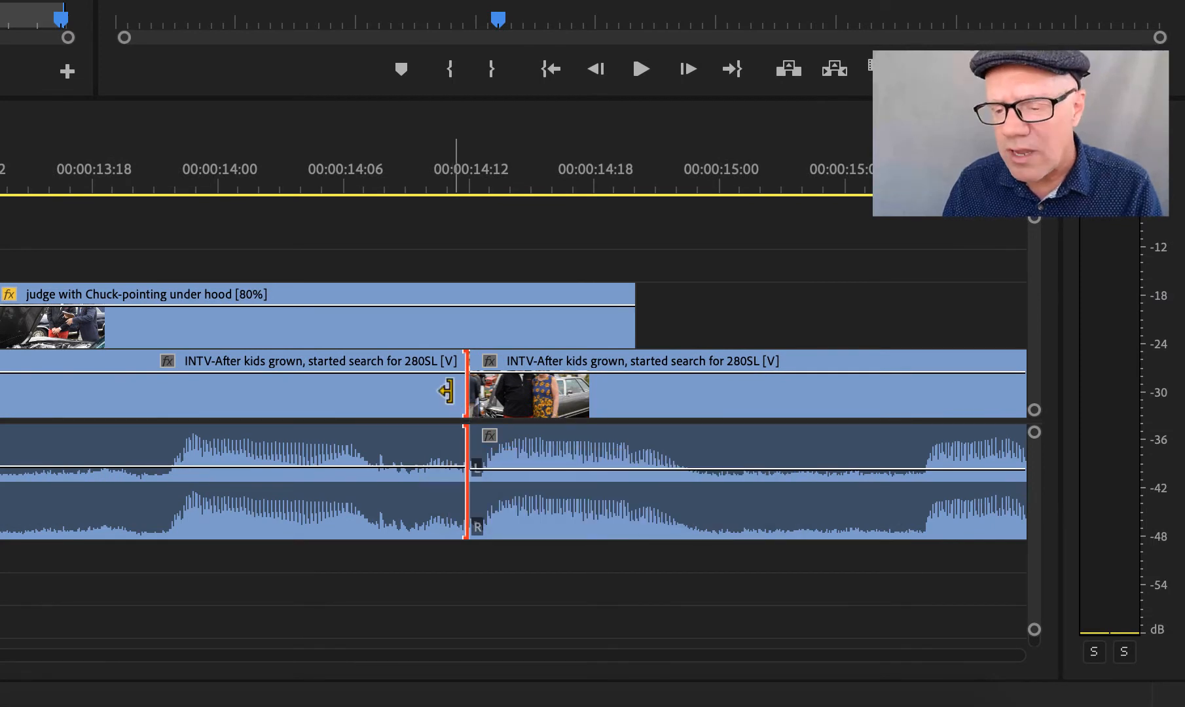
Try to ripple trim the end of the first "INTV-After kids grown" clip back to about 00:00:13:09.
click(448, 393)
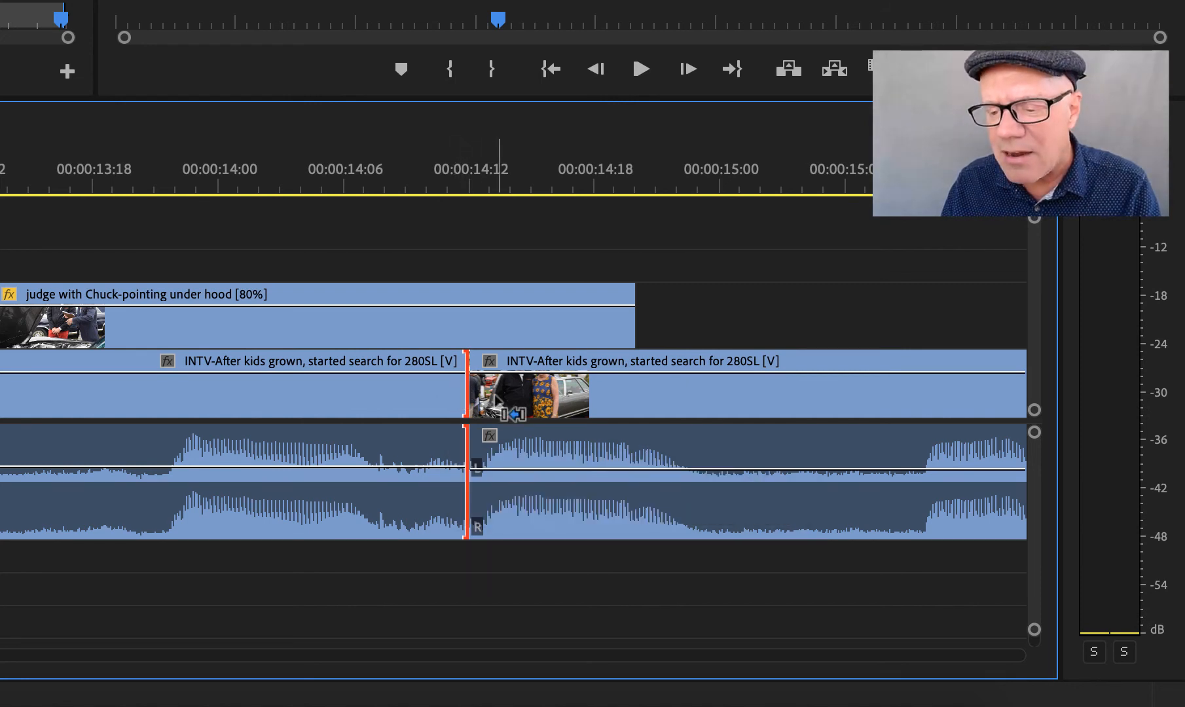
drag(448, 390, 410, 390)
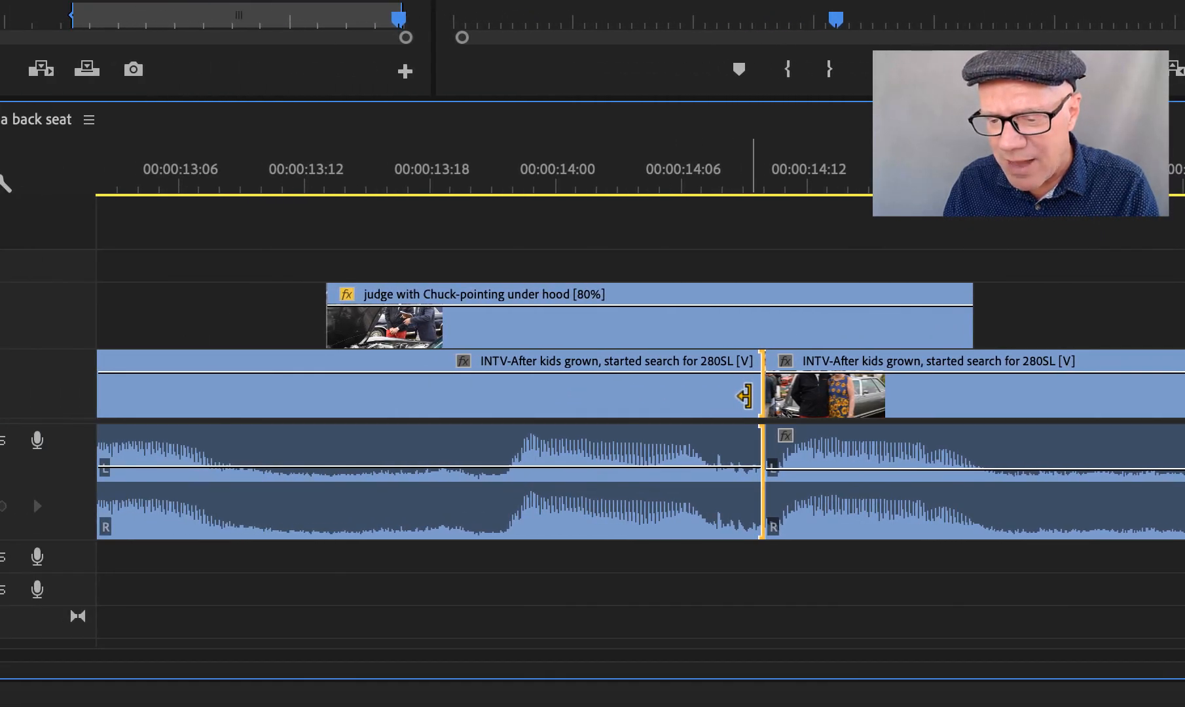
drag(744, 396, 220, 378)
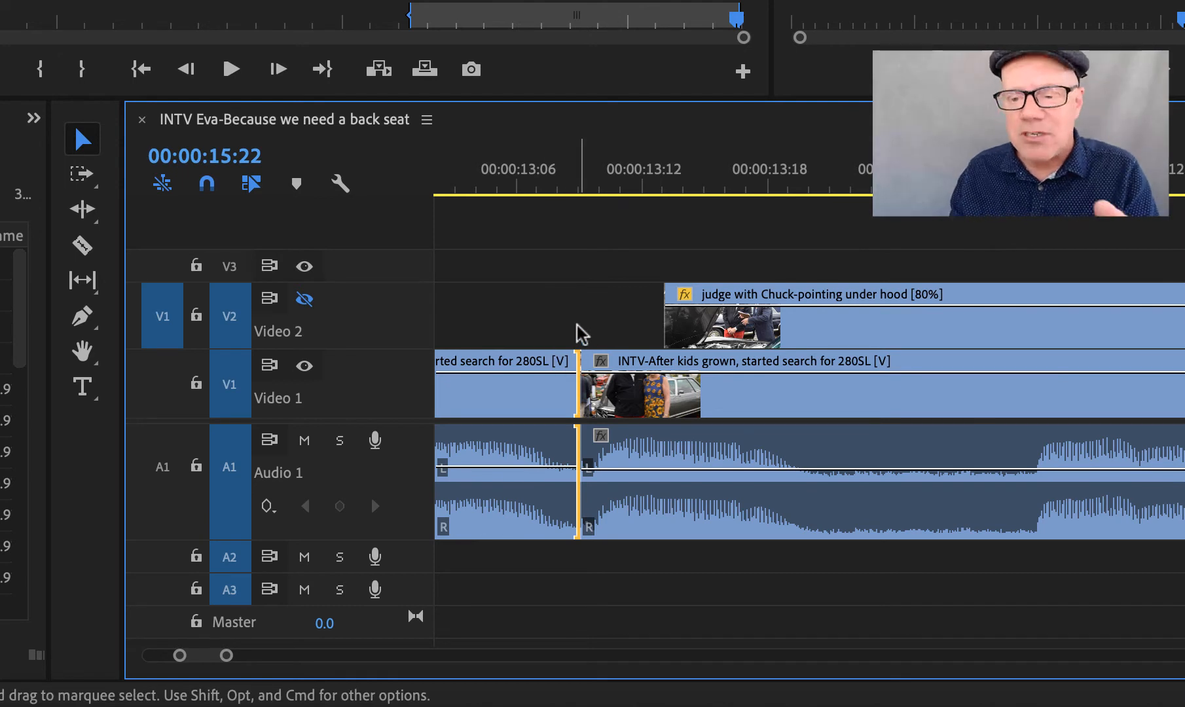
scroll(550, 161, up, 2)
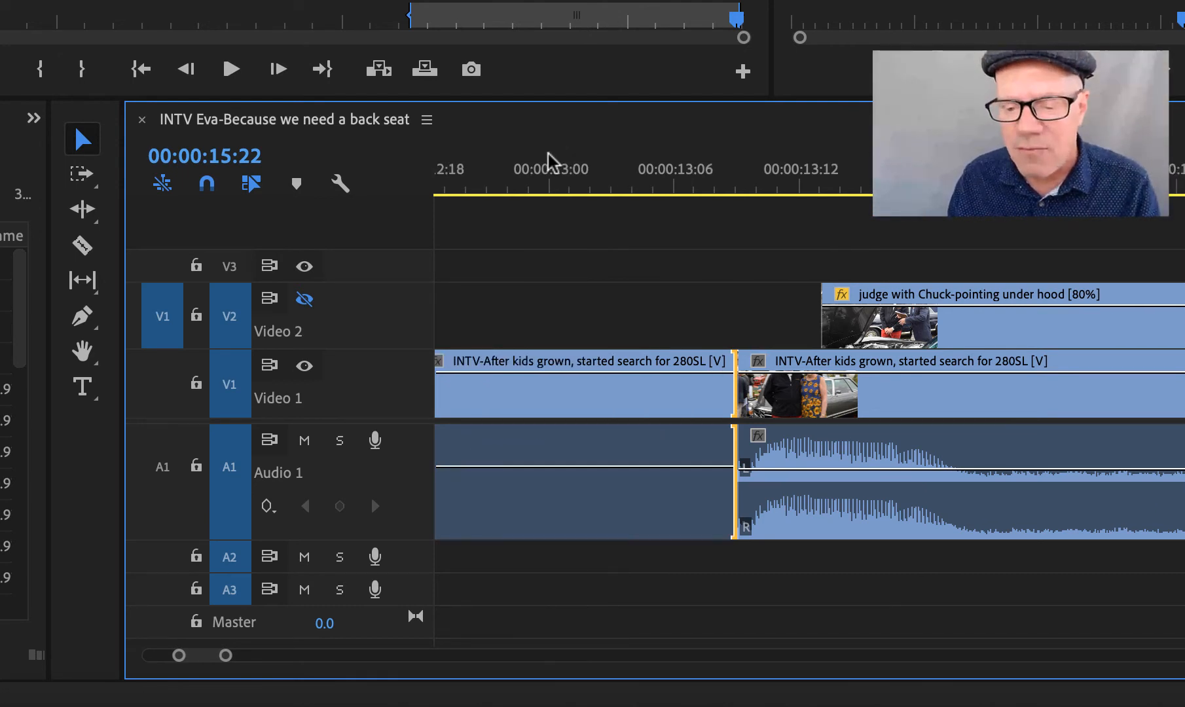
scroll(550, 161, up, 4)
key(Delete)
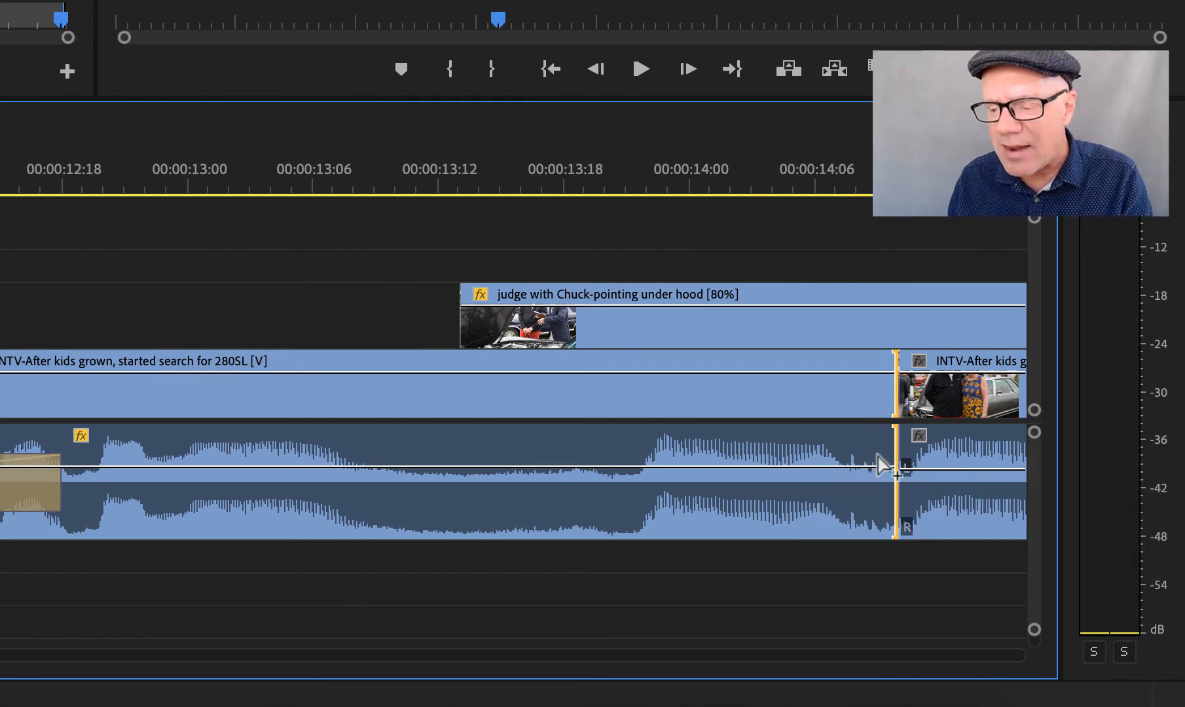
Ripple trim the end of the first "INTV-After kids grown" clip by about one second, removing the repeated phrase before the cut.
click(867, 440)
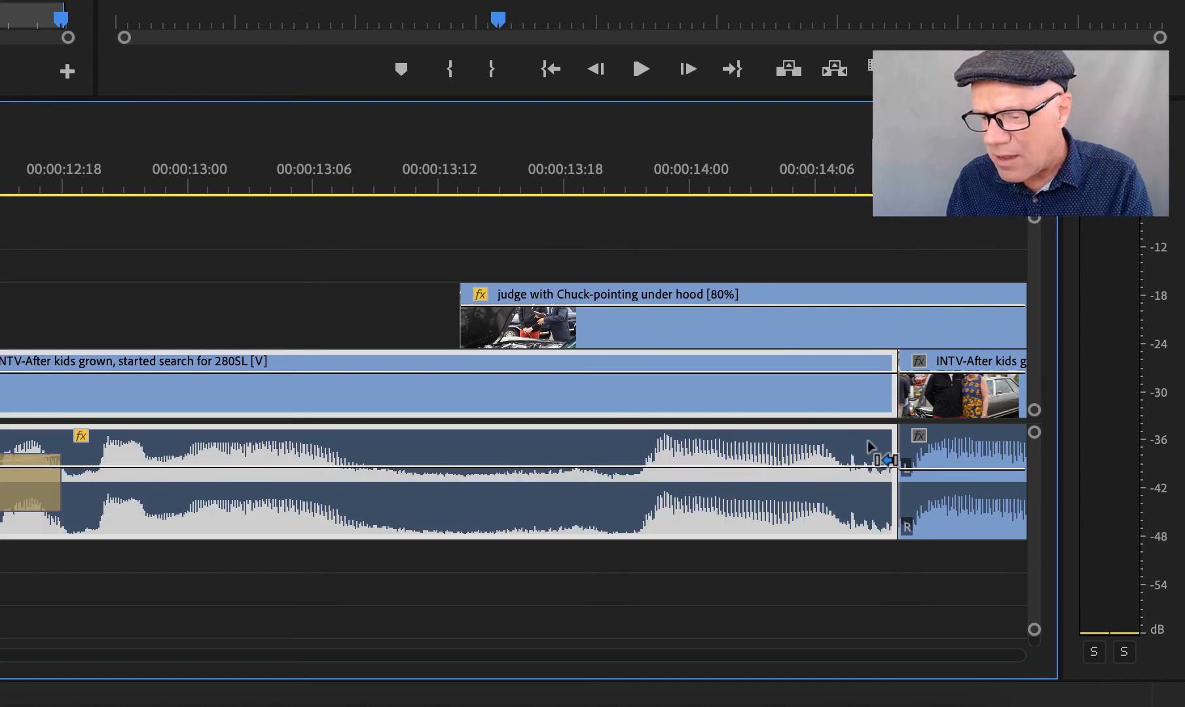
click(833, 229)
drag(874, 438, 380, 442)
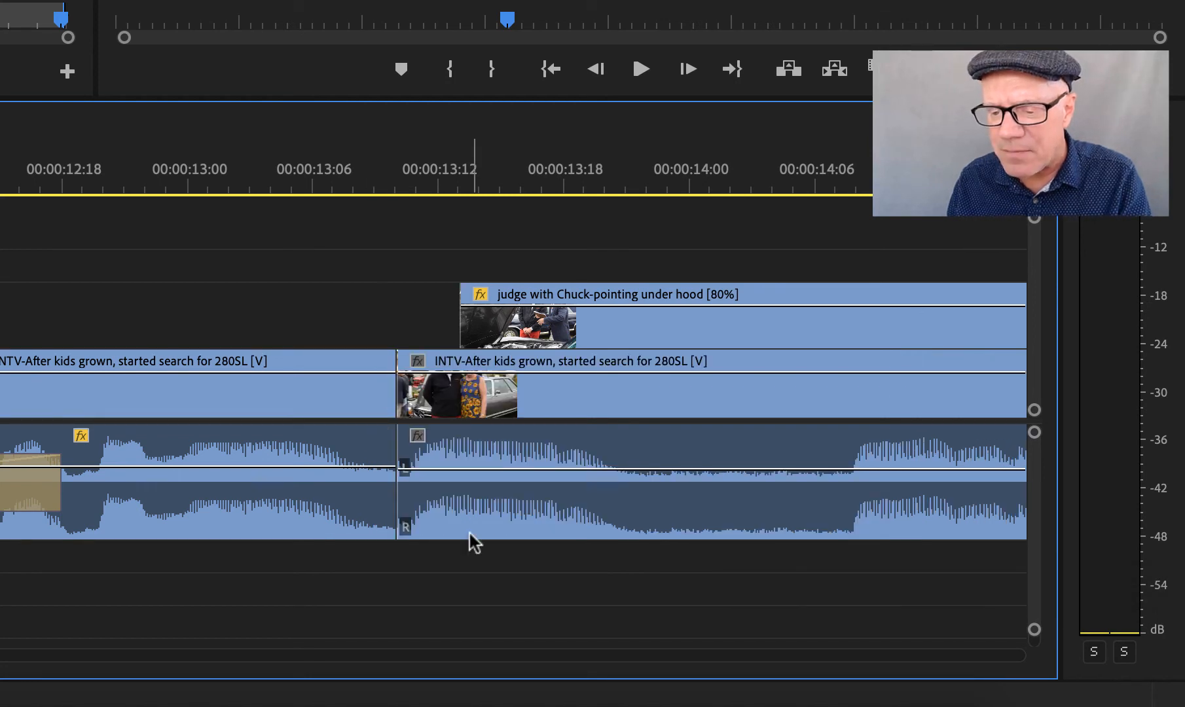
Play the sequence across the trimmed cut between the two "INTV-After kids grown" clips.
key(Right)
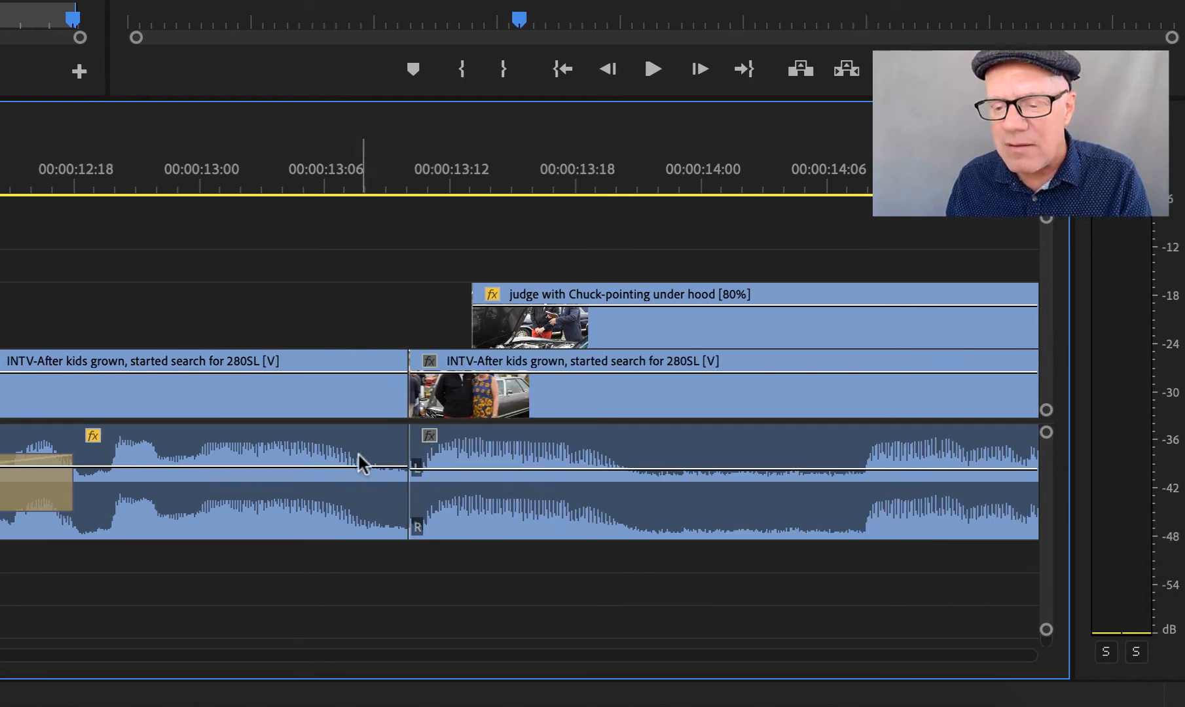
click(578, 444)
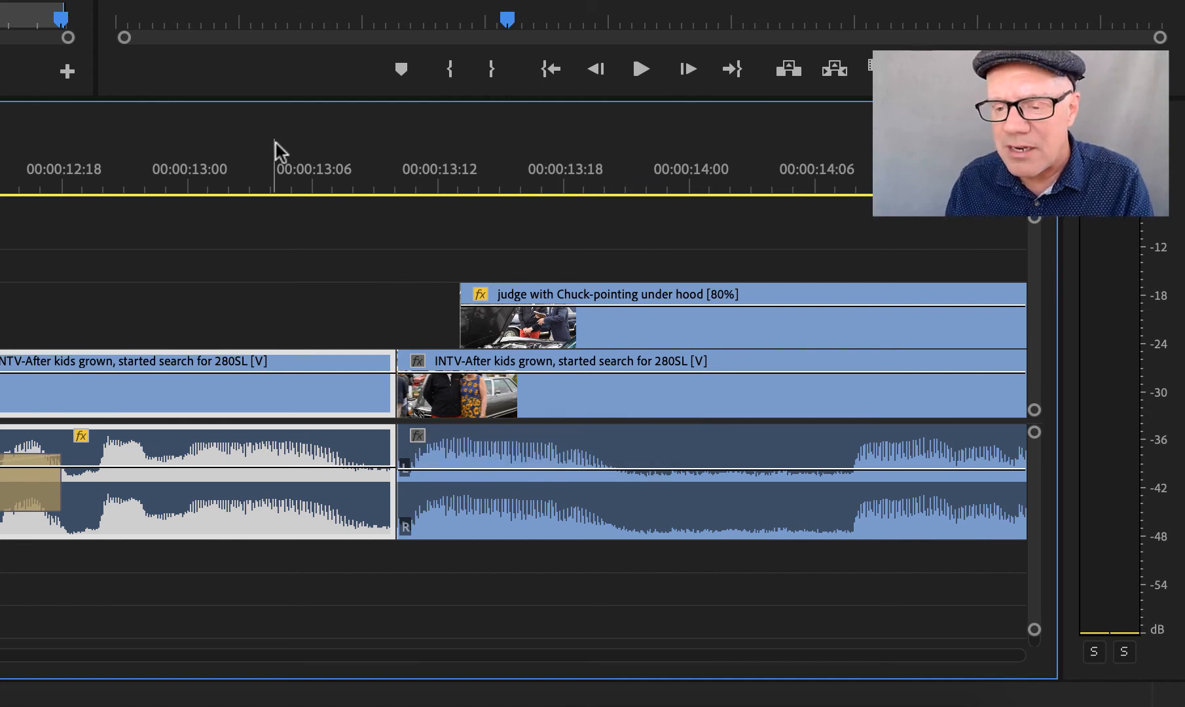
drag(254, 169, 0, 140)
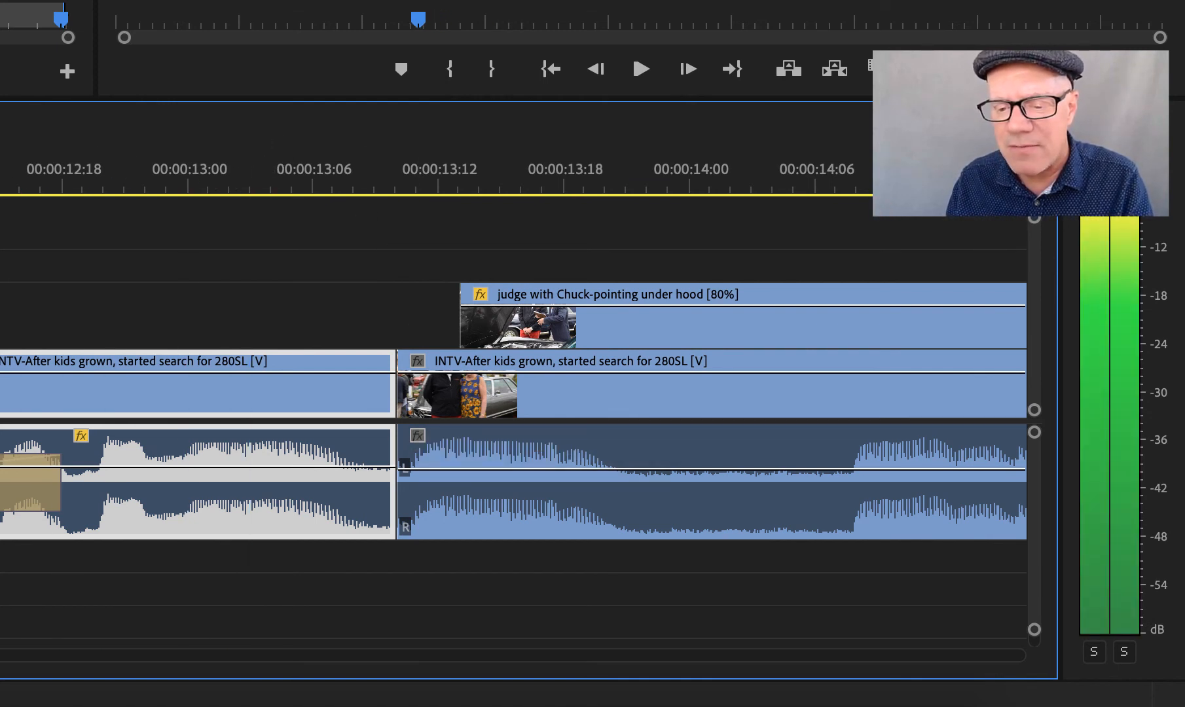
key(space)
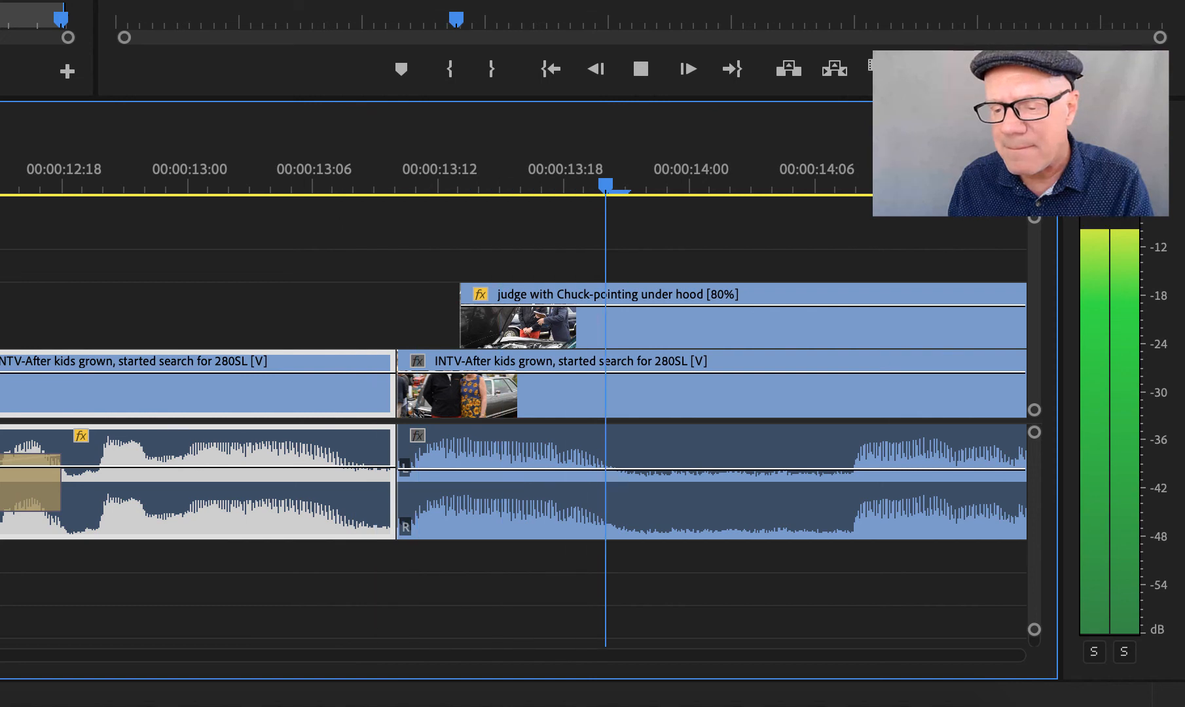
key(space)
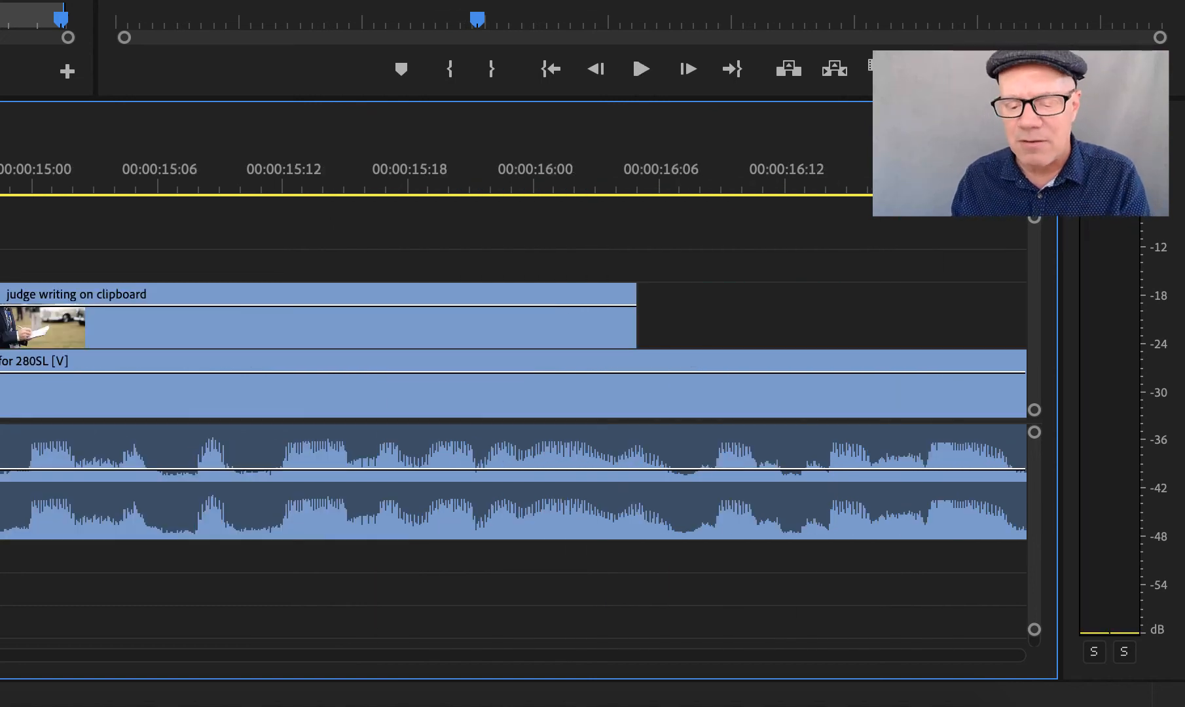
Undo the one-second ripple trim and play the untrimmed cut between the interview clips for comparison.
key(super+z)
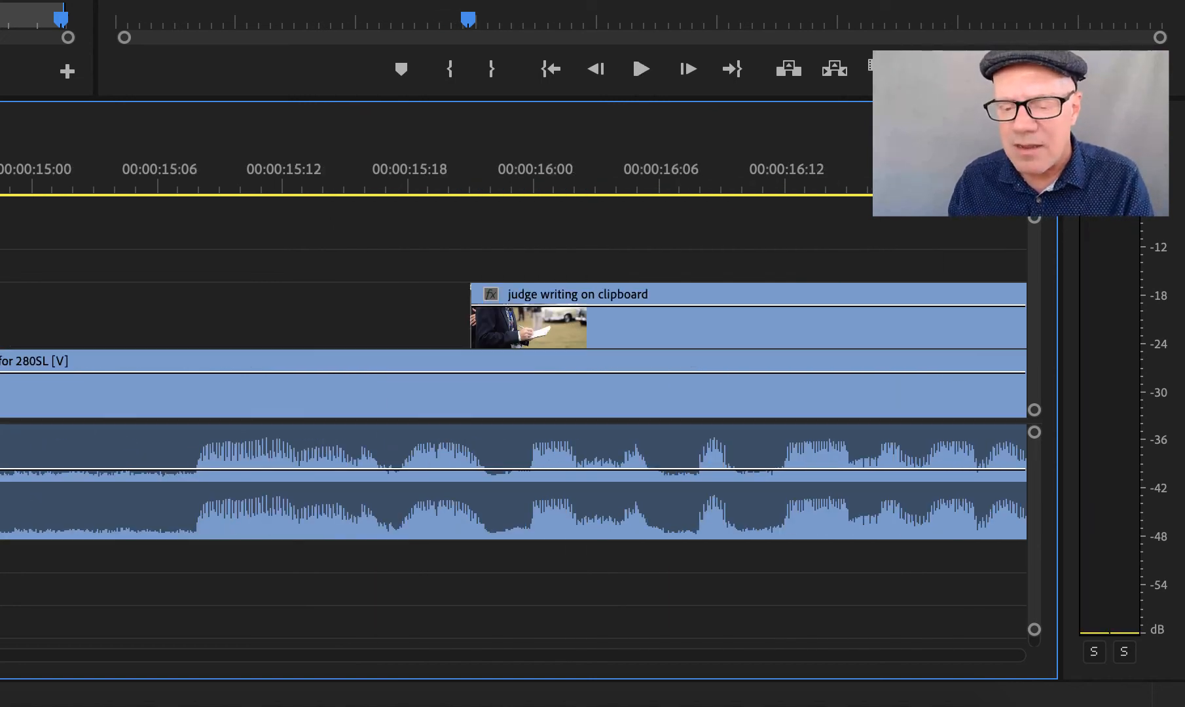
scroll(513, 406, left, 5)
scroll(513, 406, left, 1)
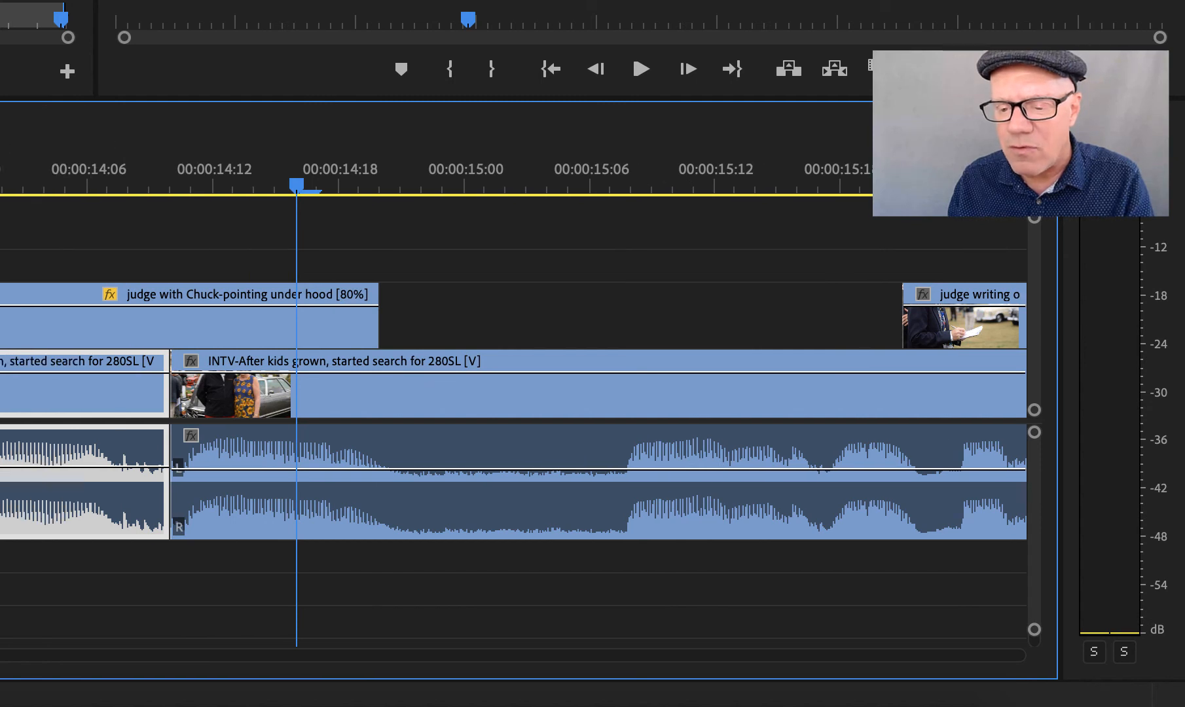
scroll(61, 167, left, 4)
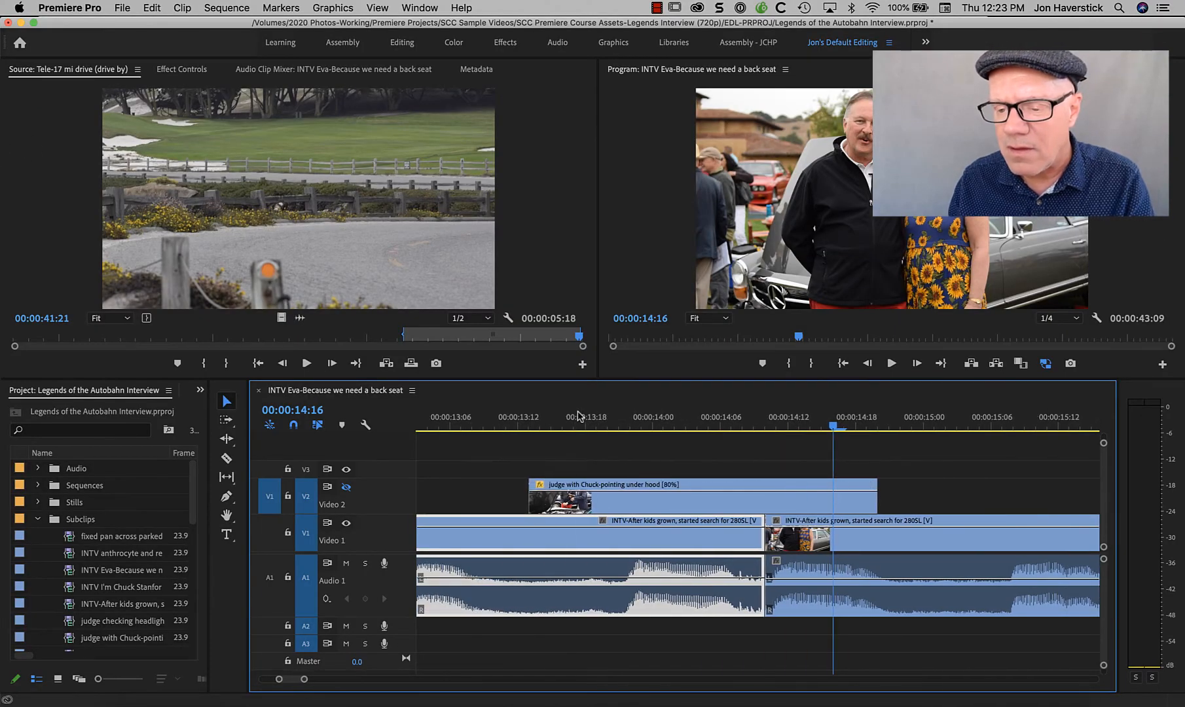
click(578, 414)
key(space)
key(space)
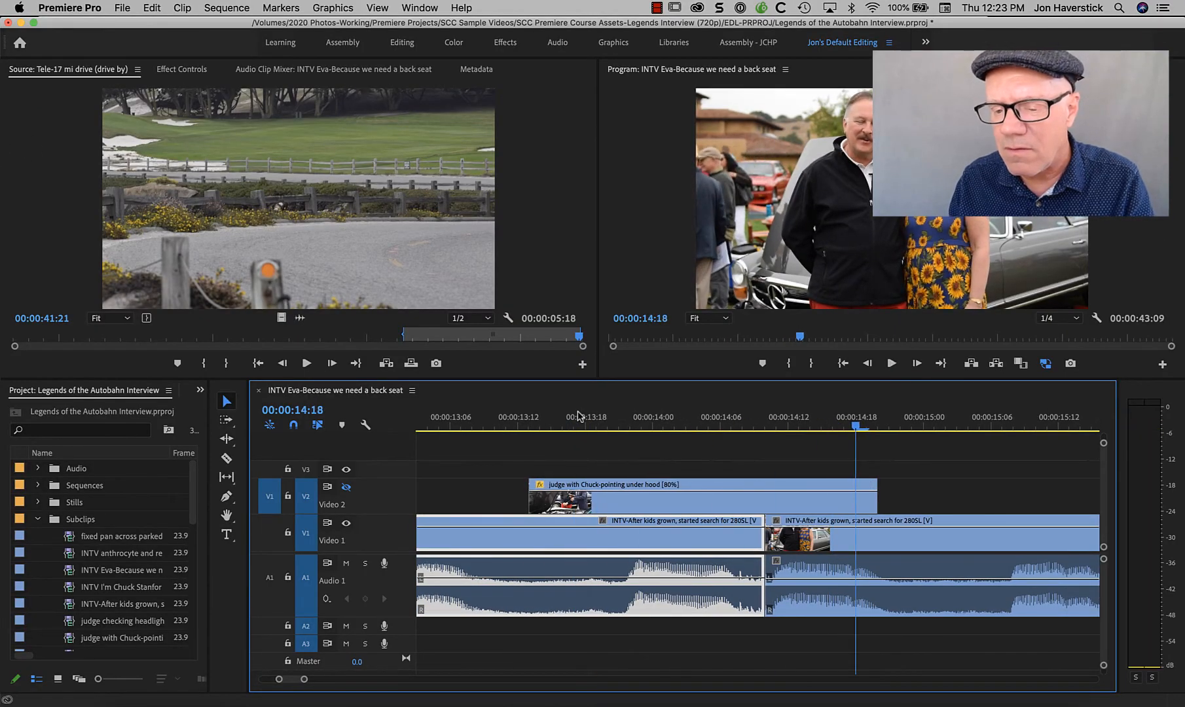
scroll(579, 414, left, 5)
click(443, 419)
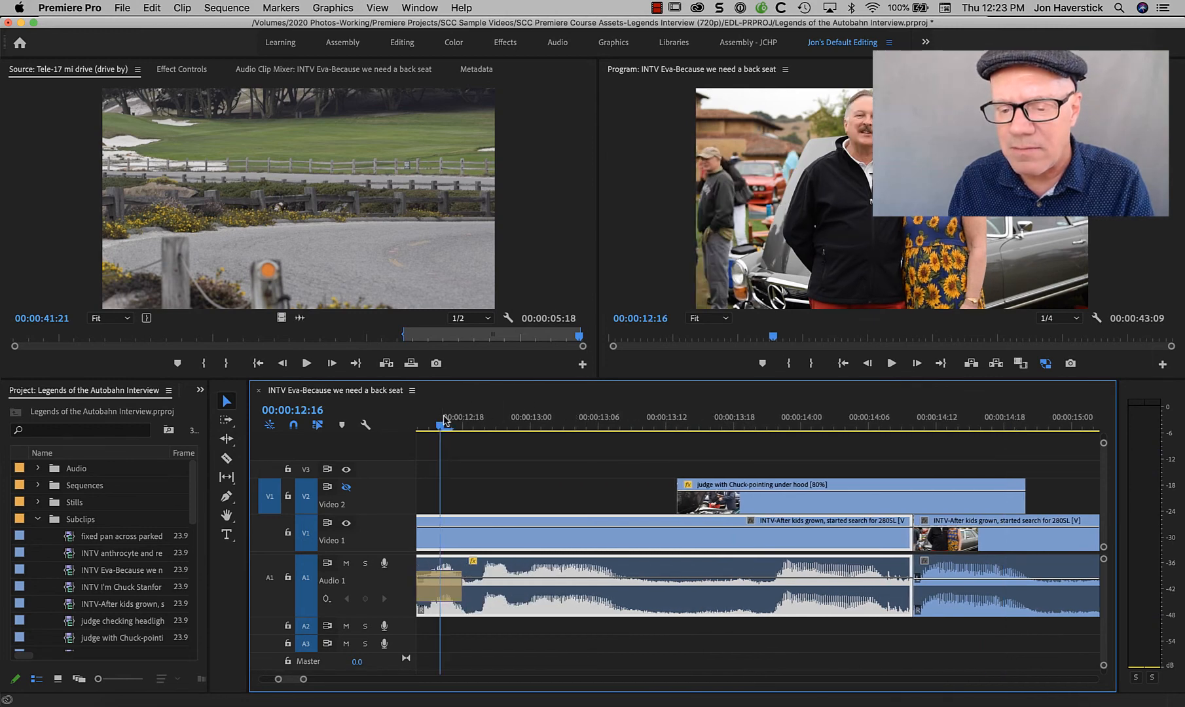
key(space)
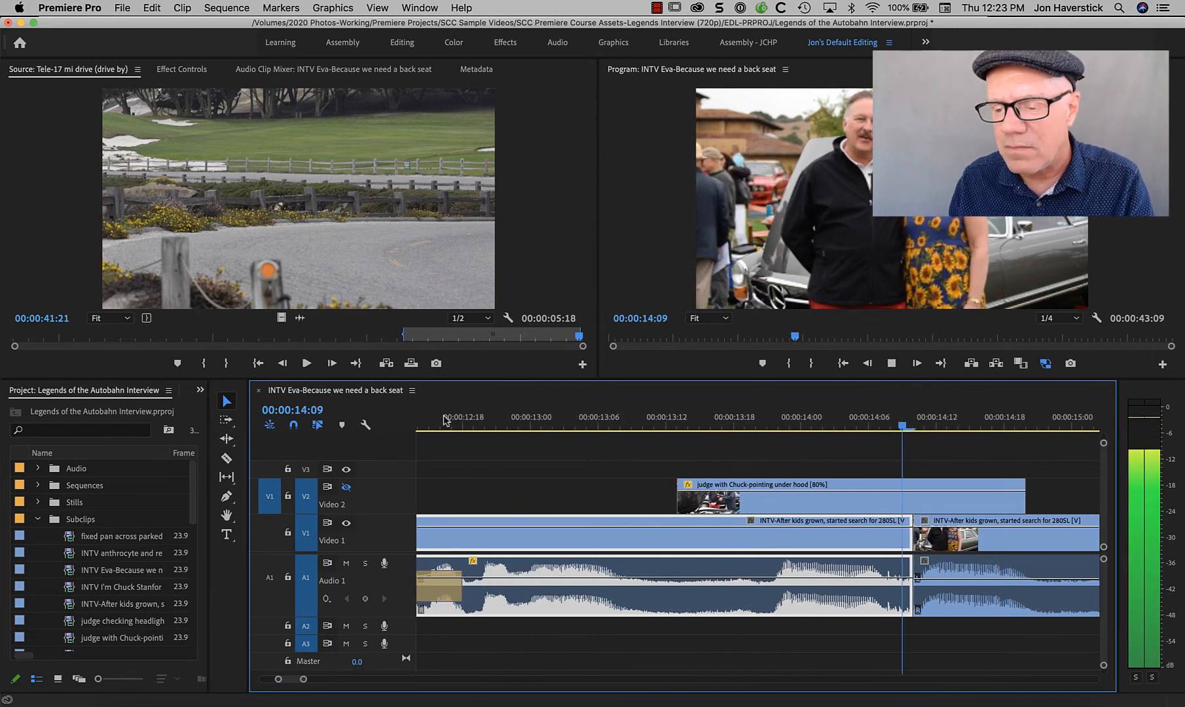
key(space)
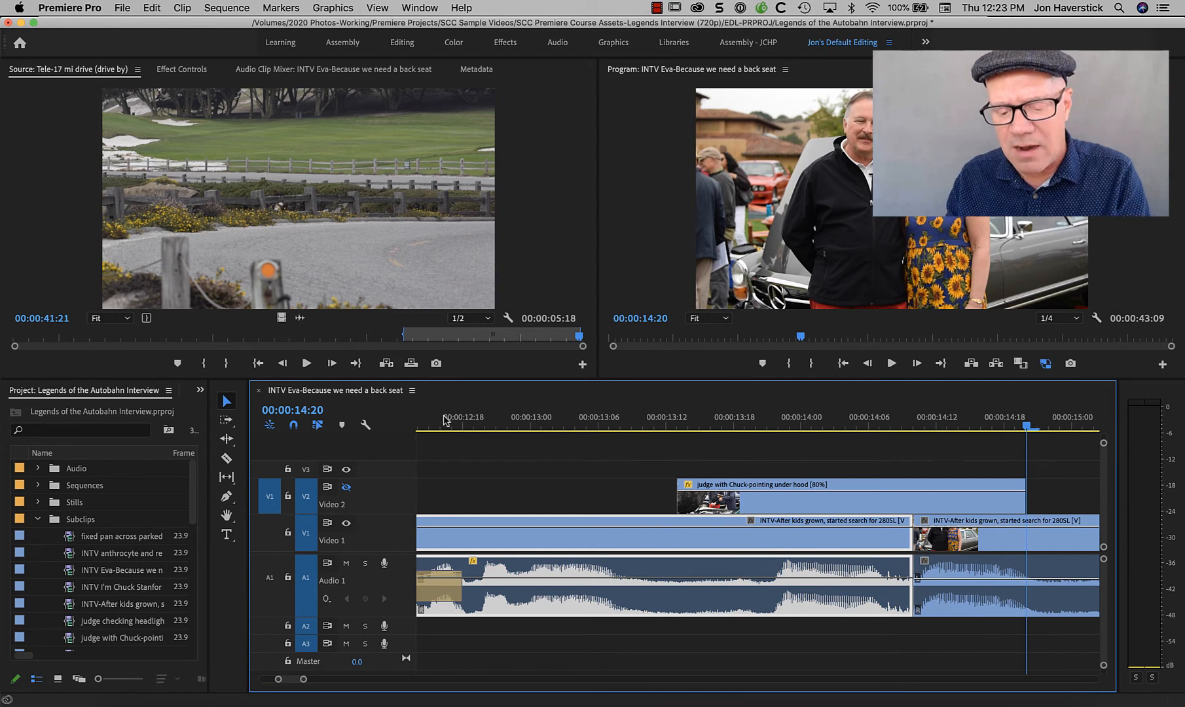
Restore the one-second ripple trim and play the interview from 00:00:12:18 across the cut.
key(super+z)
click(462, 417)
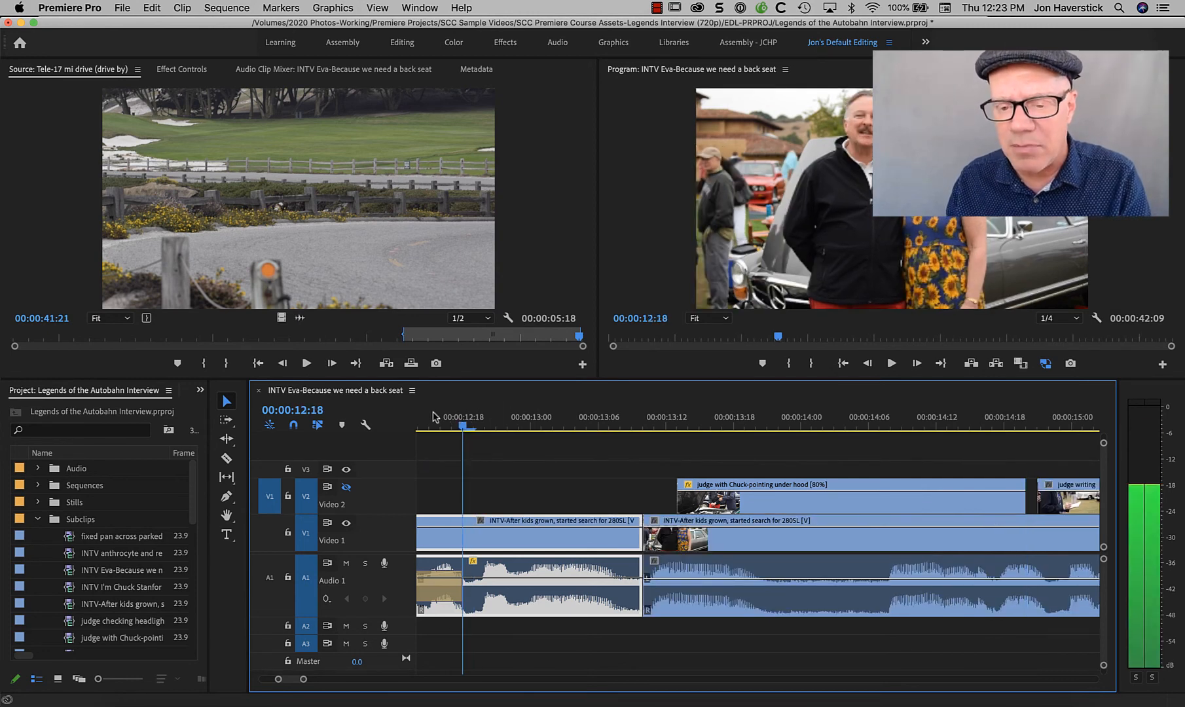
key(space)
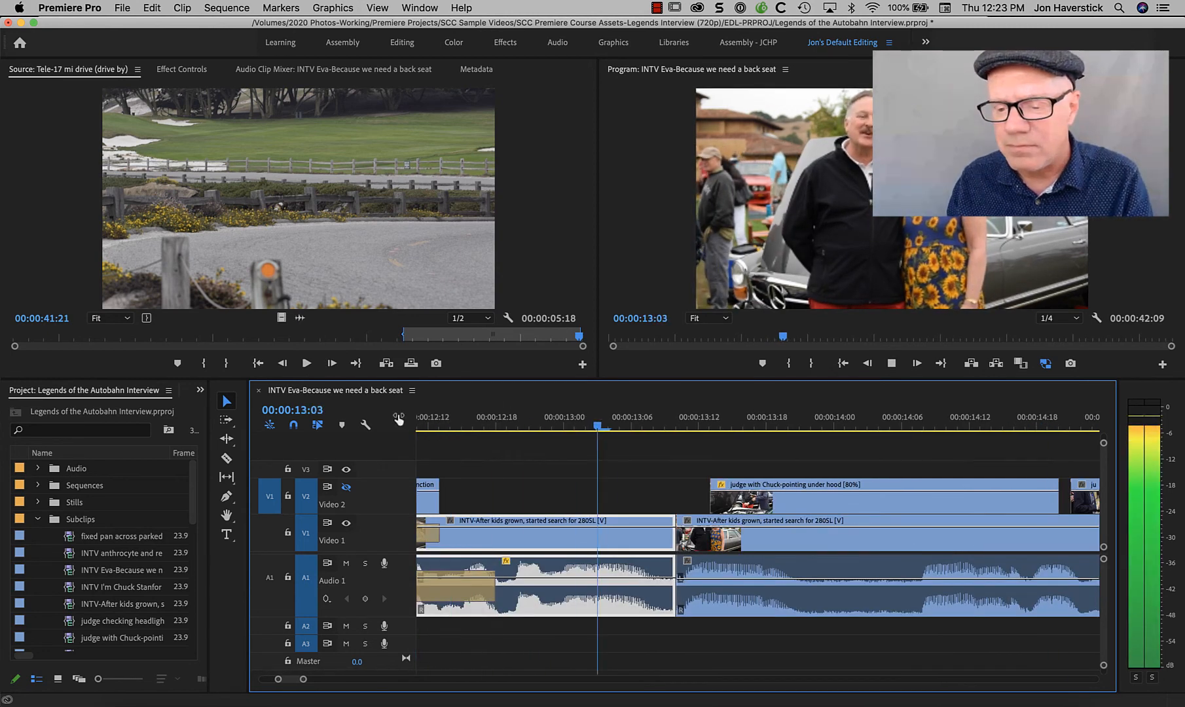
key(space)
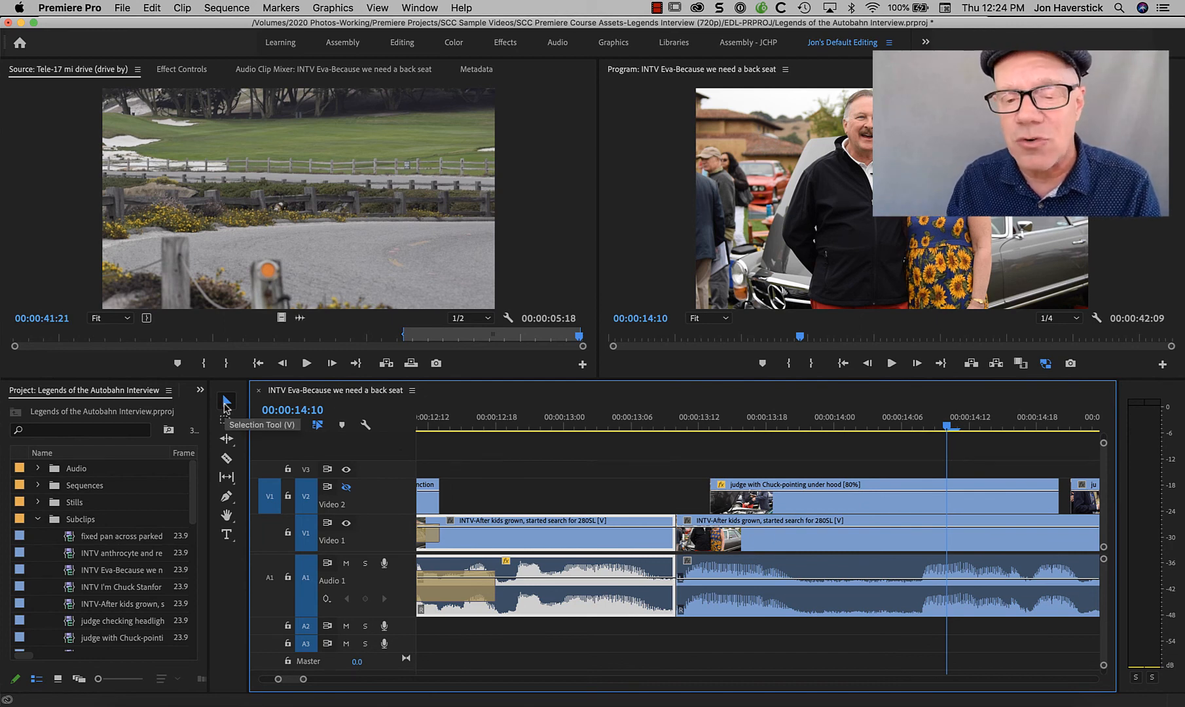
Try to ripple trim the end of the first "INTV-After kids grown" clip three frames further, to 00:00:13:06.
click(665, 536)
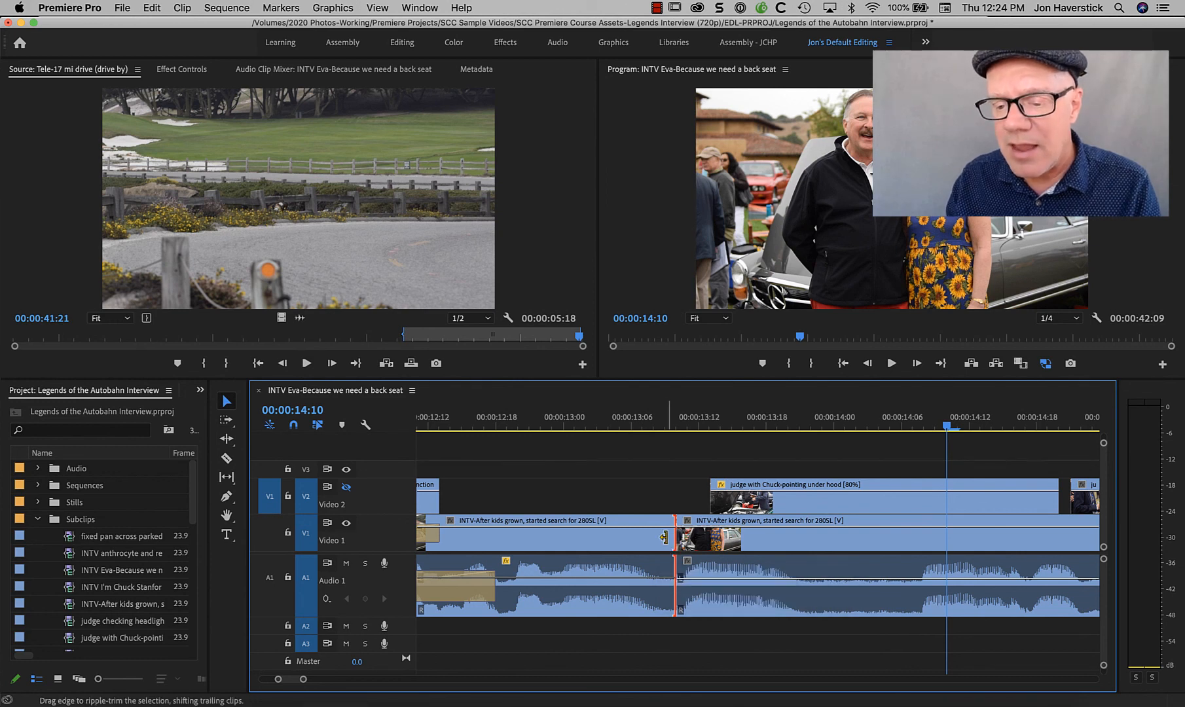
super+click(666, 539)
drag(667, 539, 630, 538)
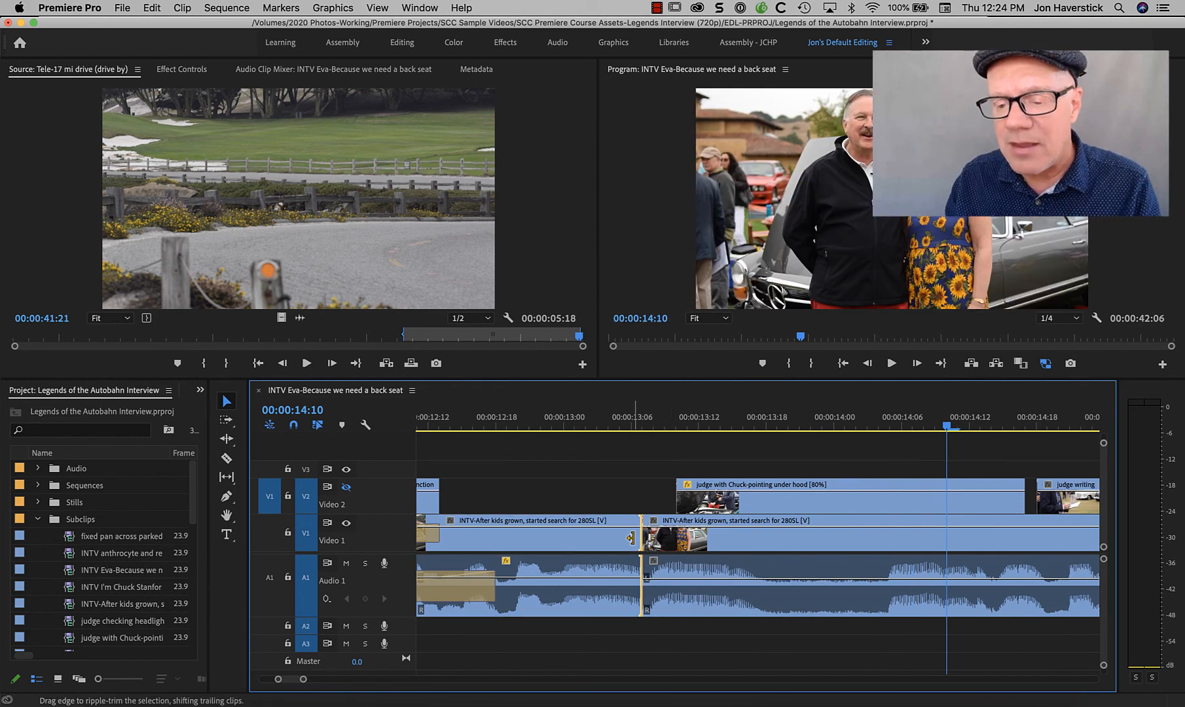
key(super+z)
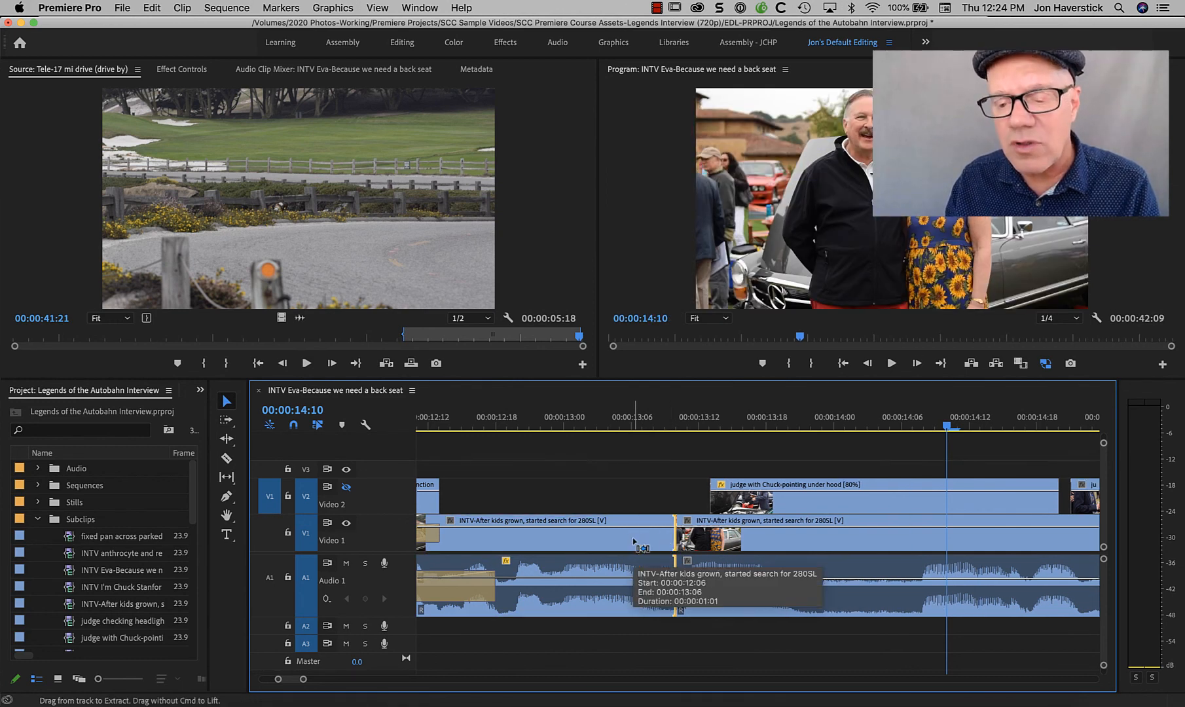